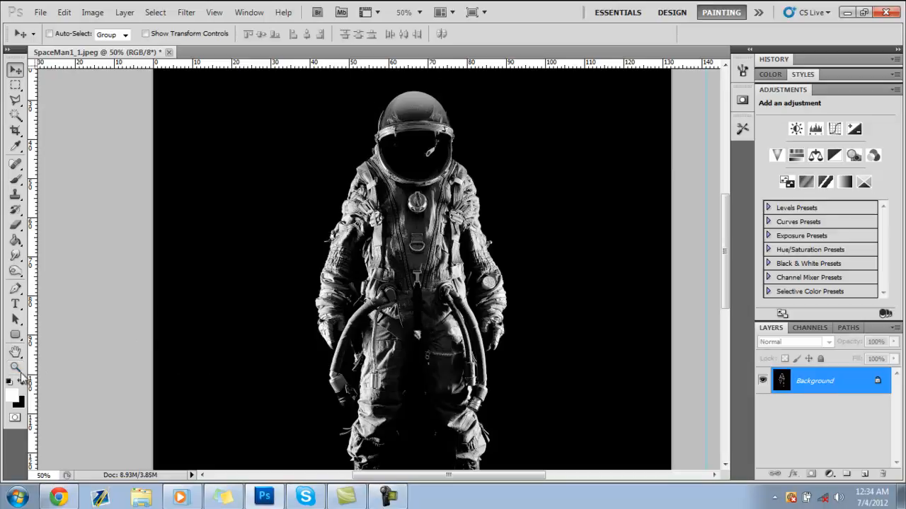
Start a Pen tool path on the left edge of the astronaut's helmet dome, working at 200% zoom
{"action": "left_click", "coordinate": [15, 367]}
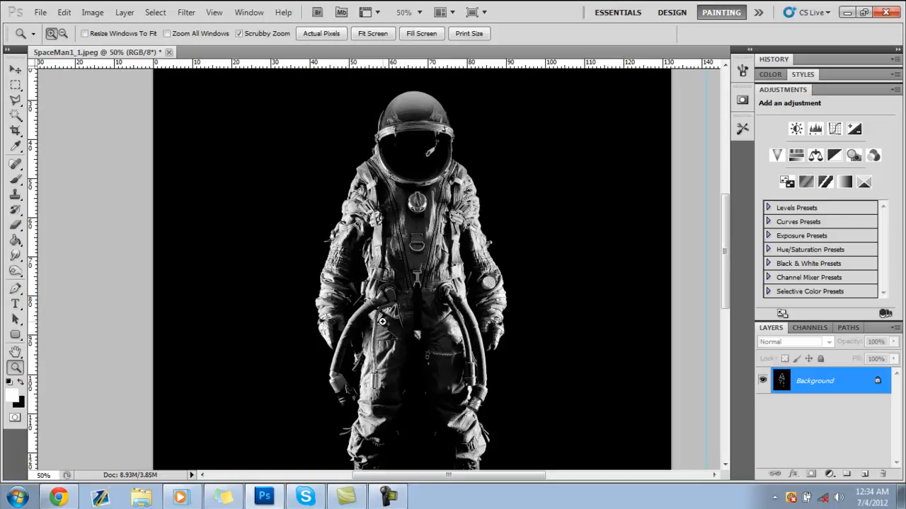
{"action": "scroll", "coordinate": [386, 324], "scroll_direction": "down", "scroll_amount": 5}
{"action": "scroll", "coordinate": [406, 322], "scroll_direction": "up", "scroll_amount": 7}
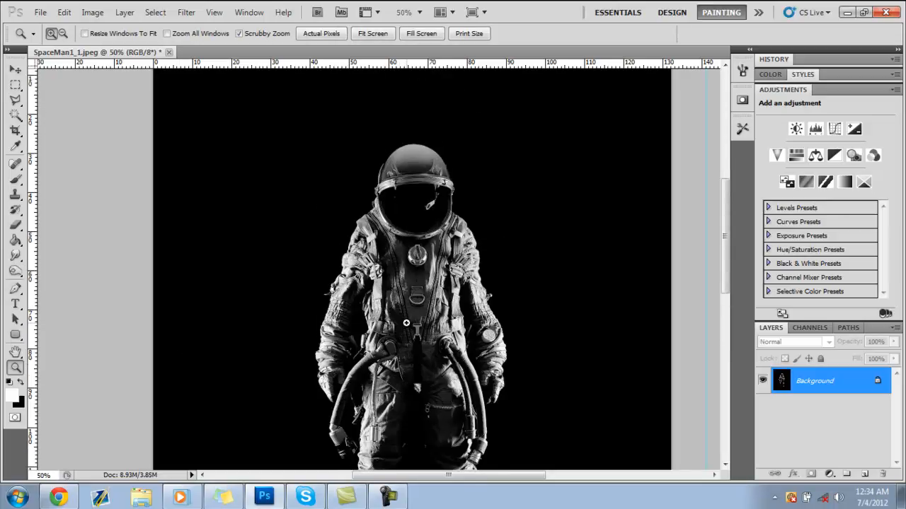
{"action": "left_click", "coordinate": [400, 323]}
{"action": "left_click", "coordinate": [391, 320]}
{"action": "left_click", "coordinate": [381, 319]}
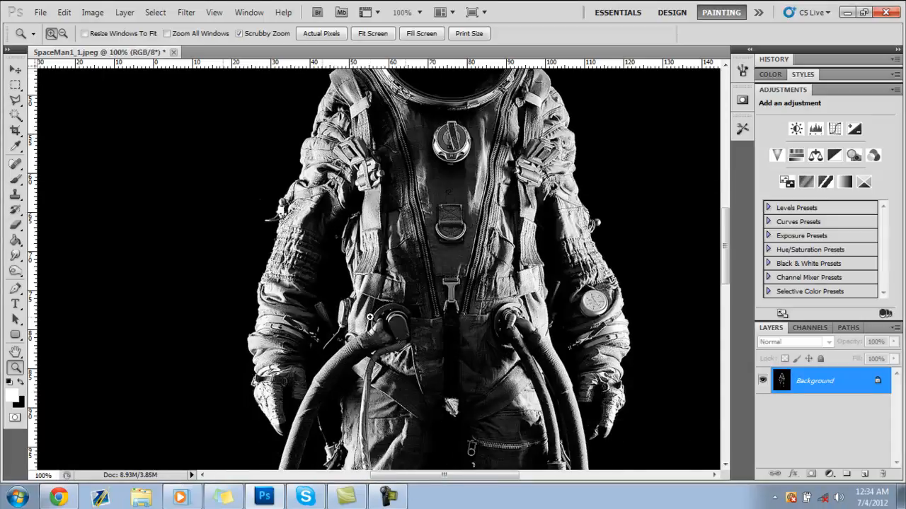
{"action": "left_click", "coordinate": [369, 317]}
{"action": "scroll", "coordinate": [318, 308], "scroll_direction": "down", "scroll_amount": 2}
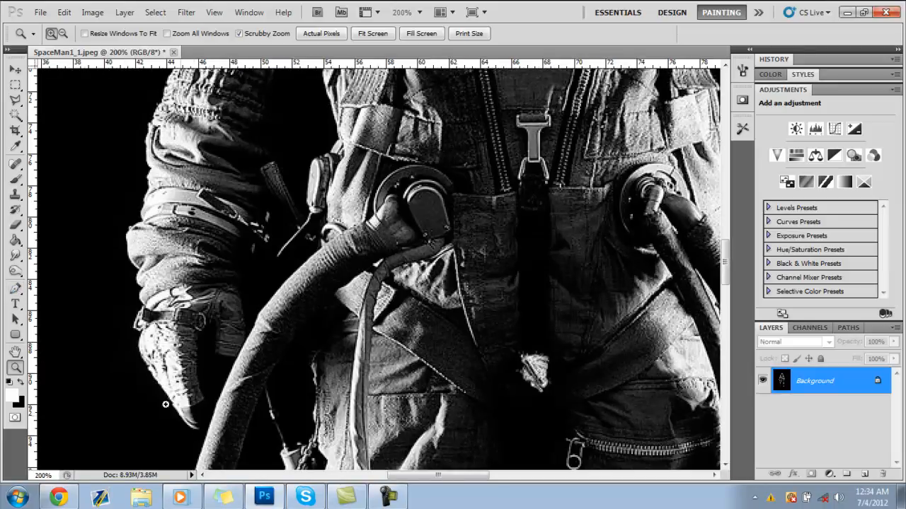
{"action": "left_click", "coordinate": [15, 289]}
{"action": "scroll", "coordinate": [90, 328], "scroll_direction": "up", "scroll_amount": 2}
{"action": "scroll", "coordinate": [89, 327], "scroll_direction": "up", "scroll_amount": 10}
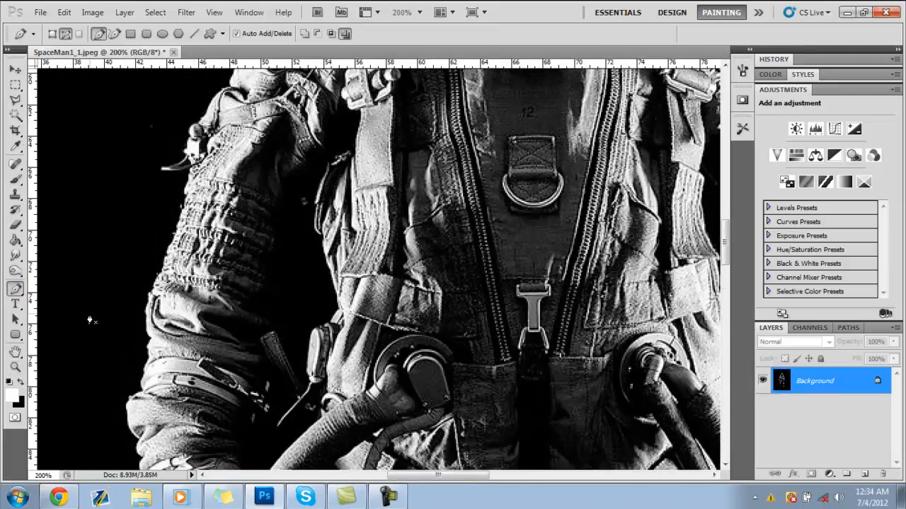
{"action": "scroll", "coordinate": [172, 338], "scroll_direction": "up", "scroll_amount": 10}
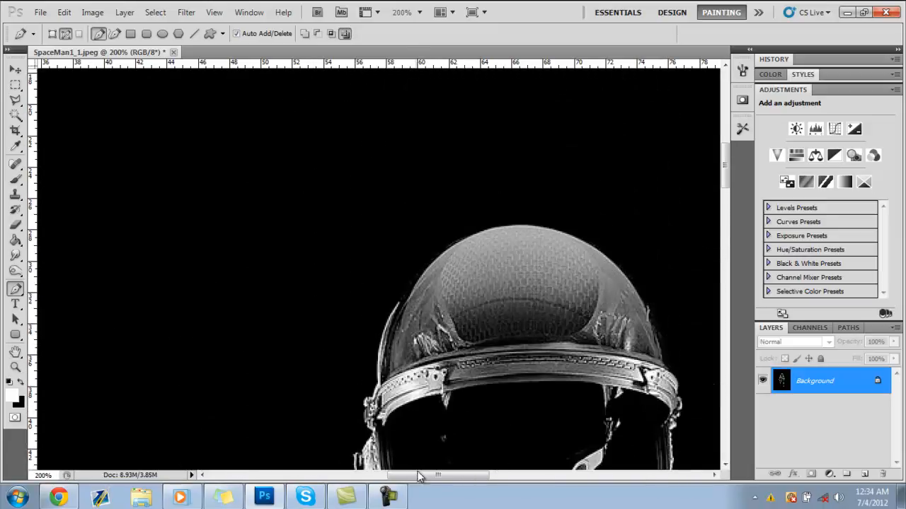
{"action": "left_click_drag", "start_coordinate": [418, 476], "coordinate": [427, 476]}
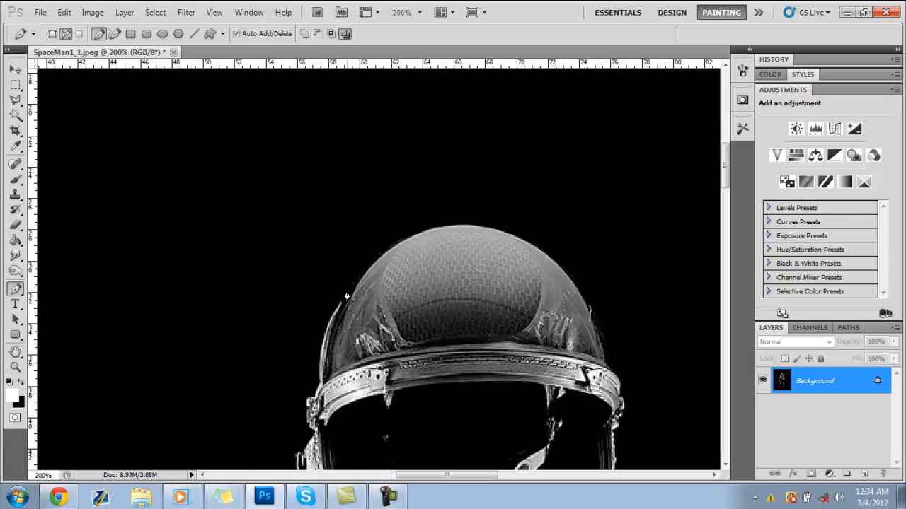
{"action": "left_click", "coordinate": [347, 290]}
{"action": "left_click", "coordinate": [356, 280]}
{"action": "left_click", "coordinate": [363, 272]}
{"action": "left_click", "coordinate": [374, 263]}
{"action": "key", "text": "ctrl+alt+z"}
{"action": "key", "text": "ctrl+alt+z"}
{"action": "key", "text": "ctrl+alt+z"}
{"action": "key", "text": "ctrl+alt+z"}
Draw a curved path segment from the helmet's left edge to the top of its dome
{"action": "left_click_drag", "start_coordinate": [465, 225], "coordinate": [531, 225]}
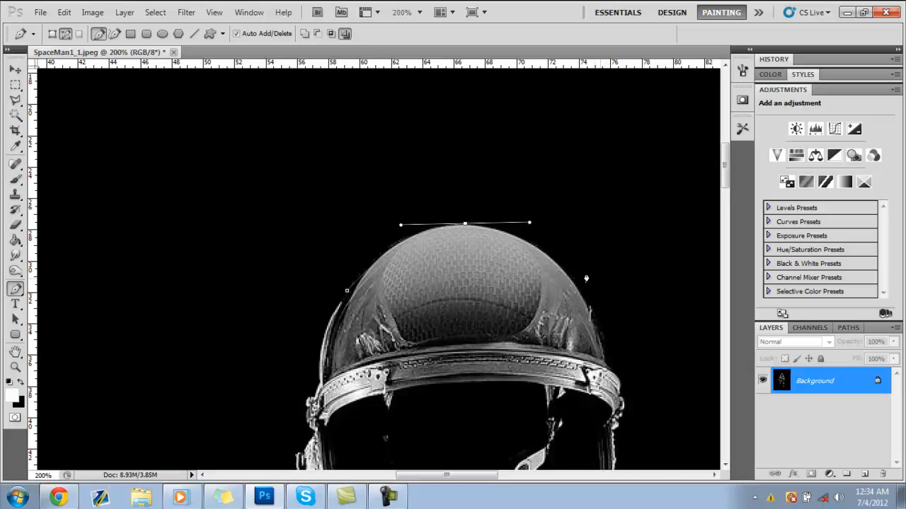
{"action": "left_click", "coordinate": [591, 309]}
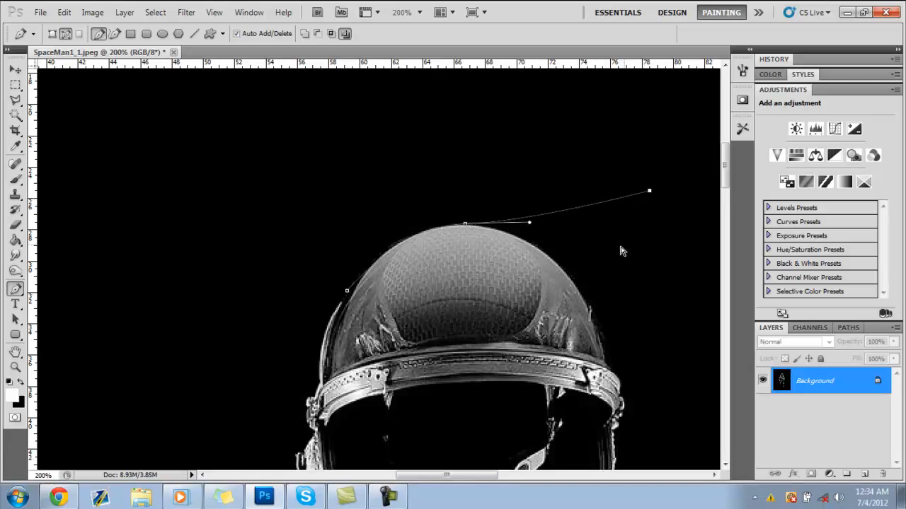
{"action": "left_click", "coordinate": [597, 265]}
{"action": "left_click", "coordinate": [585, 291]}
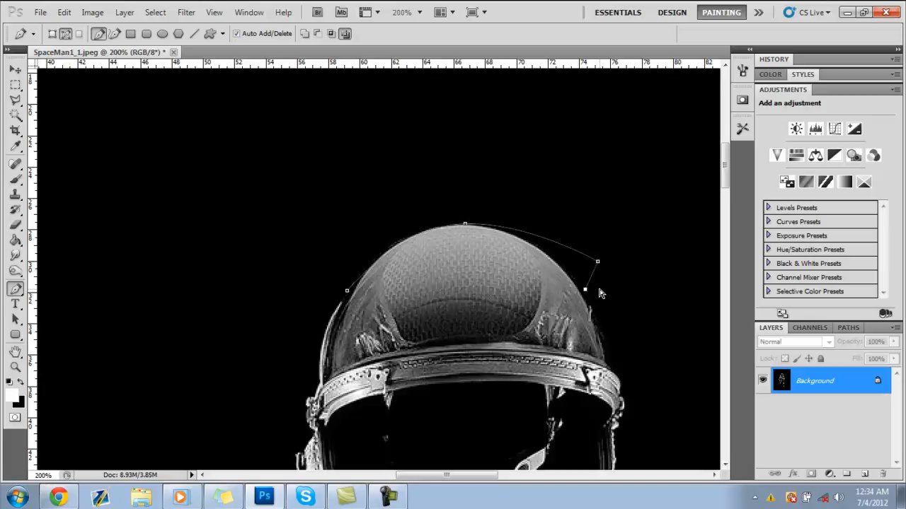
{"action": "key", "text": "ctrl+z"}
{"action": "key", "text": "ctrl+alt+z"}
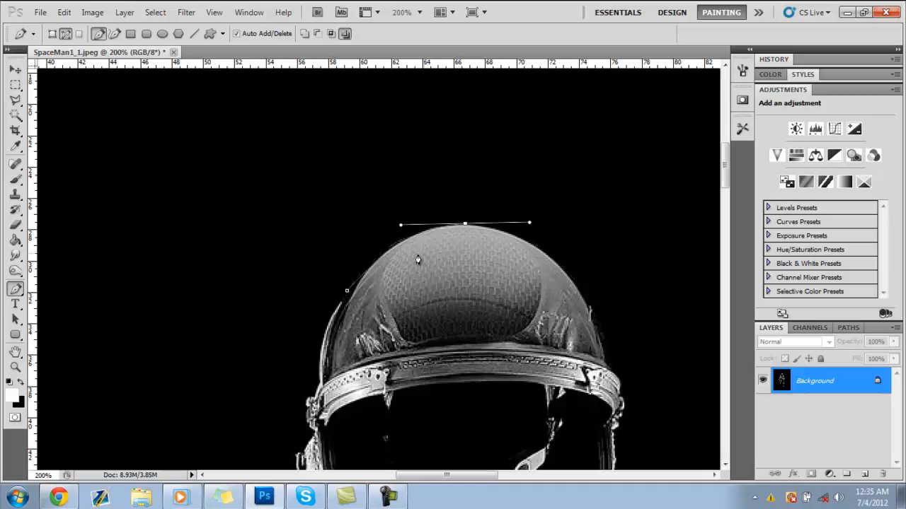
Remove the top anchor's outgoing handle and curve the path down the dome's right side, ending in a corner anchor
{"action": "left_click", "coordinate": [465, 225], "text": "alt"}
{"action": "left_click_drag", "start_coordinate": [587, 310], "coordinate": [634, 395]}
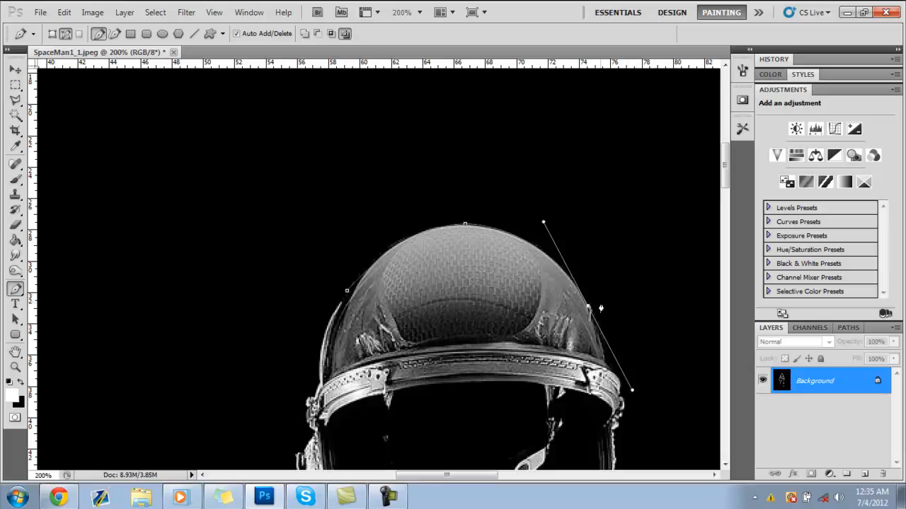
{"action": "left_click", "coordinate": [588, 309], "text": "alt"}
Continue the path down the right edge of the helmet to the rim and around the side hinge
{"action": "scroll", "coordinate": [604, 329], "scroll_direction": "down", "scroll_amount": 3}
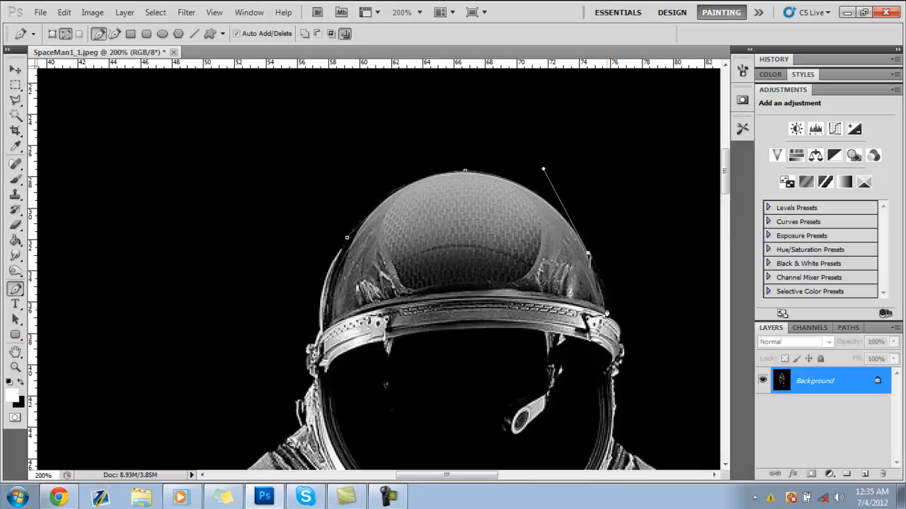
{"action": "left_click_drag", "start_coordinate": [606, 311], "coordinate": [612, 326]}
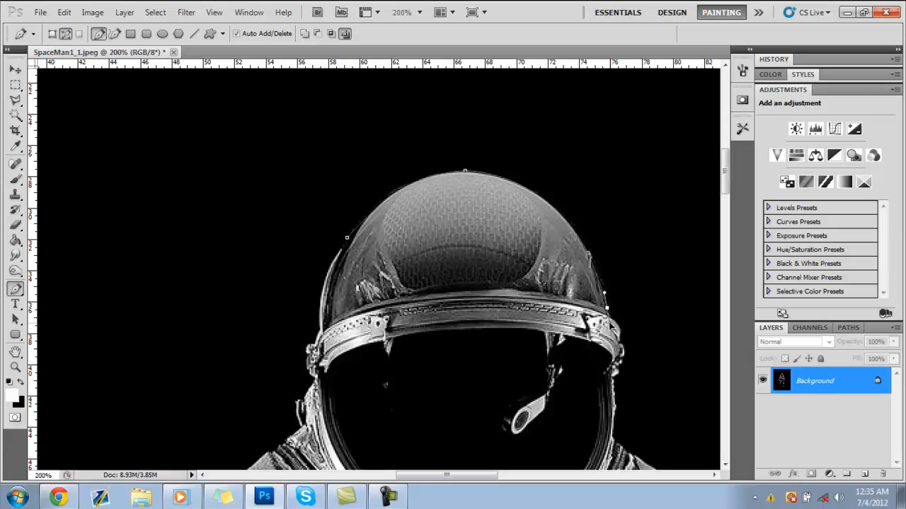
{"action": "scroll", "coordinate": [605, 314], "scroll_direction": "down", "scroll_amount": 2}
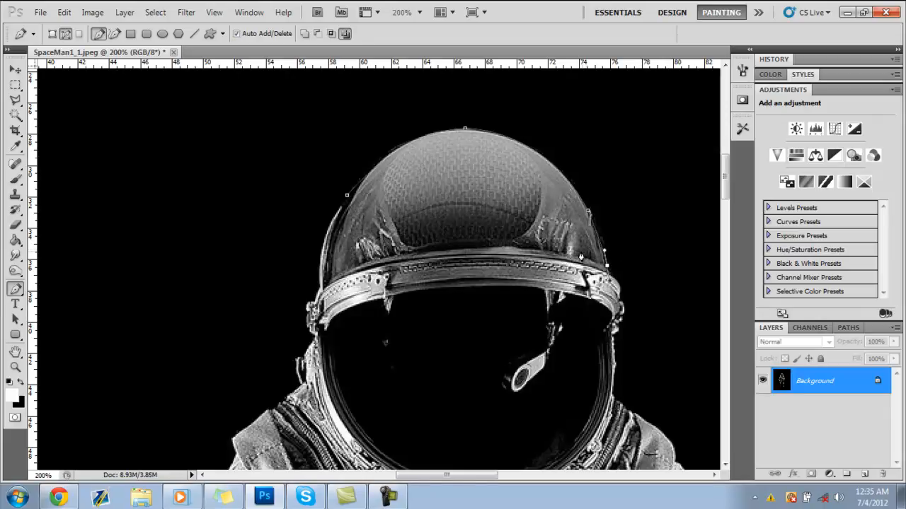
{"action": "scroll", "coordinate": [576, 259], "scroll_direction": "down", "scroll_amount": 1}
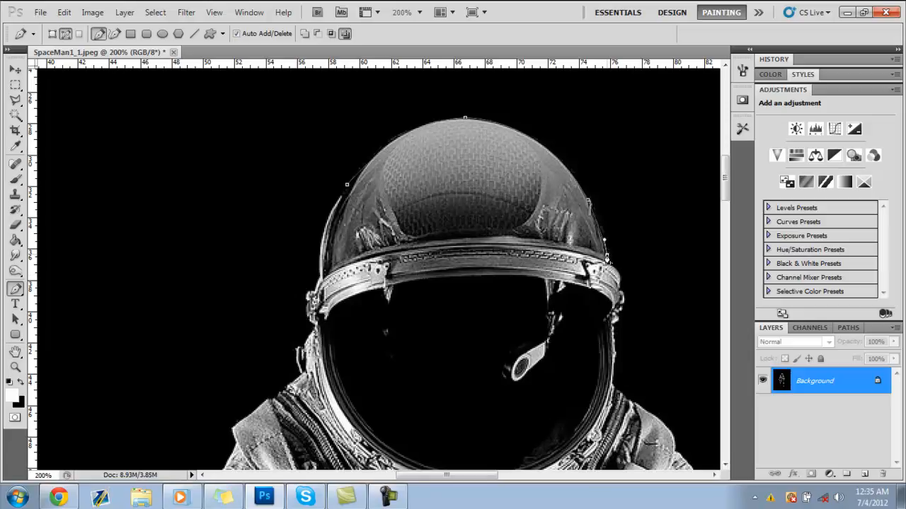
{"action": "scroll", "coordinate": [617, 274], "scroll_direction": "down", "scroll_amount": 1}
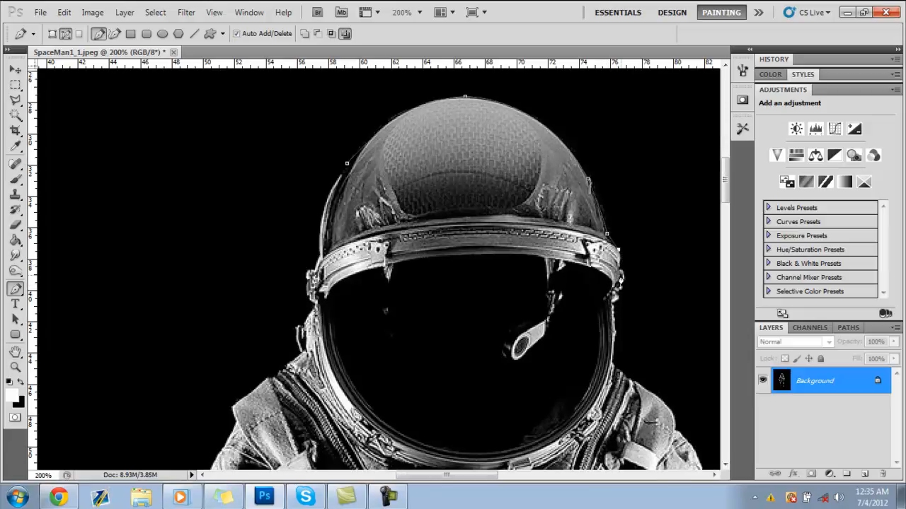
{"action": "scroll", "coordinate": [620, 272], "scroll_direction": "down", "scroll_amount": 1}
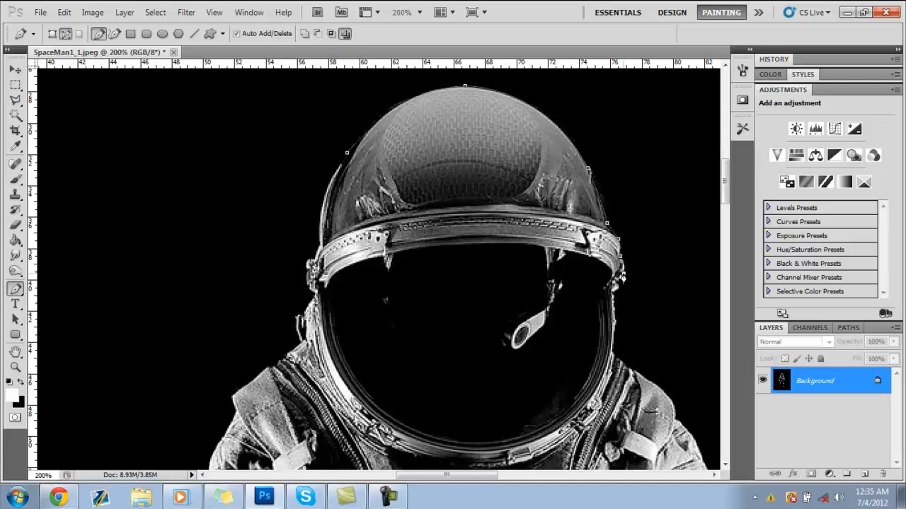
Extend the path down the visor's right side to the collar and straight across to the left collar
{"action": "scroll", "coordinate": [621, 278], "scroll_direction": "down", "scroll_amount": 5}
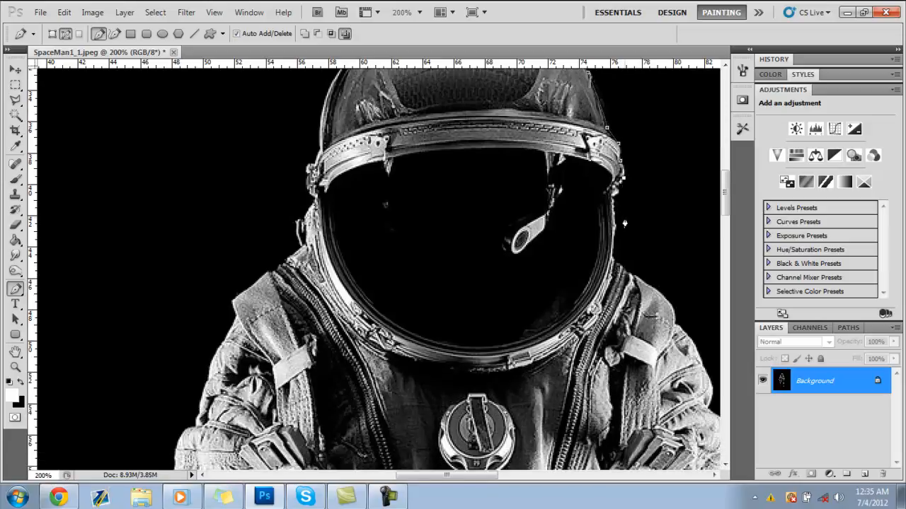
{"action": "scroll", "coordinate": [624, 223], "scroll_direction": "down", "scroll_amount": 3}
{"action": "scroll", "coordinate": [632, 224], "scroll_direction": "up", "scroll_amount": 8}
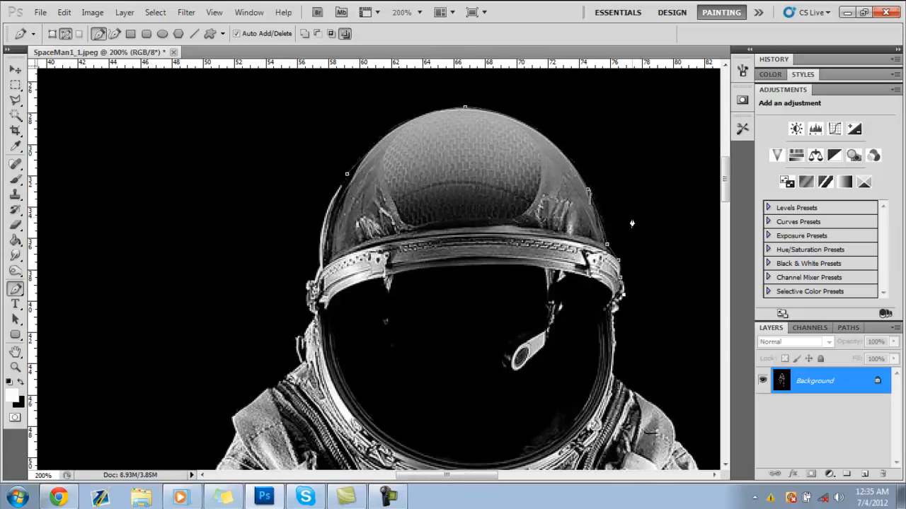
{"action": "scroll", "coordinate": [631, 270], "scroll_direction": "down", "scroll_amount": 3}
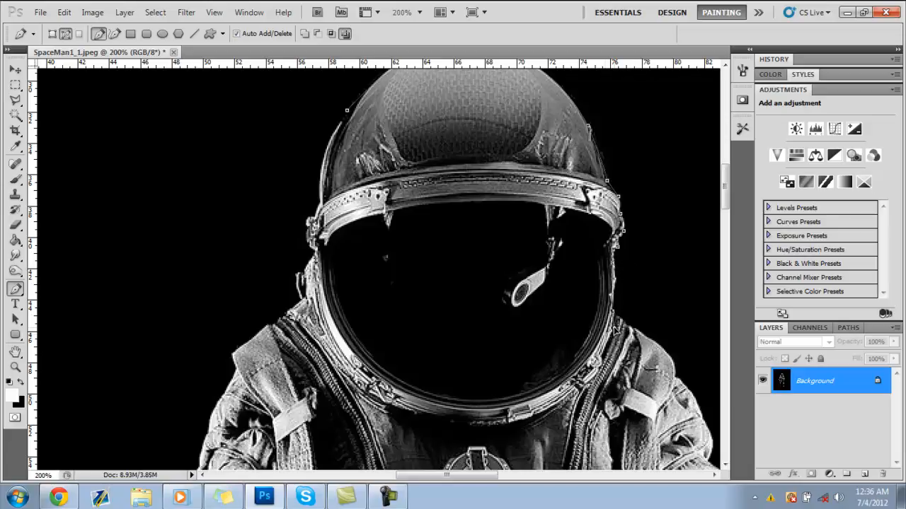
{"action": "left_click_drag", "start_coordinate": [614, 327], "coordinate": [605, 336]}
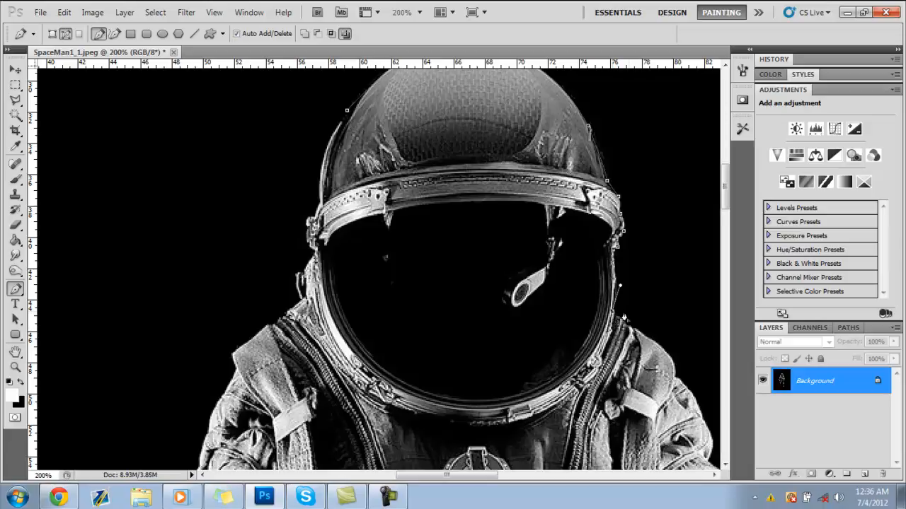
{"action": "scroll", "coordinate": [622, 320], "scroll_direction": "down", "scroll_amount": 4}
{"action": "scroll", "coordinate": [627, 322], "scroll_direction": "up", "scroll_amount": 6}
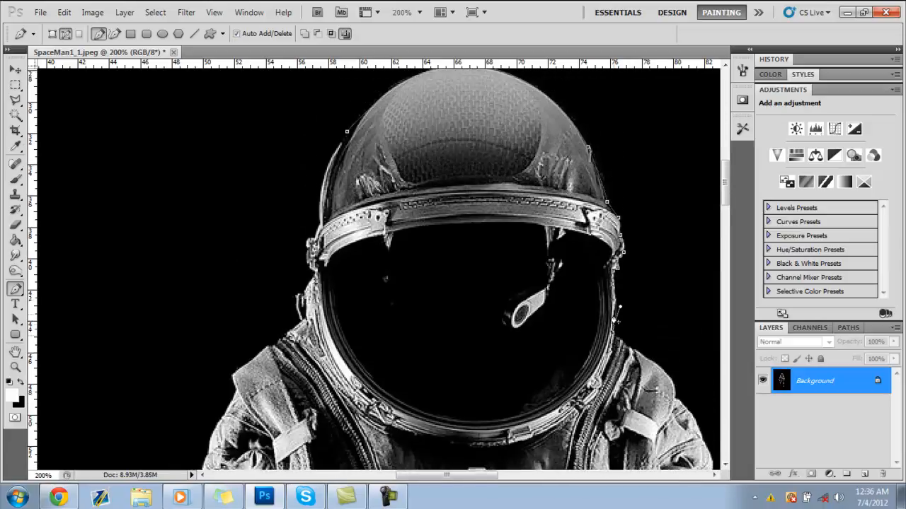
{"action": "scroll", "coordinate": [576, 306], "scroll_direction": "down", "scroll_amount": 4}
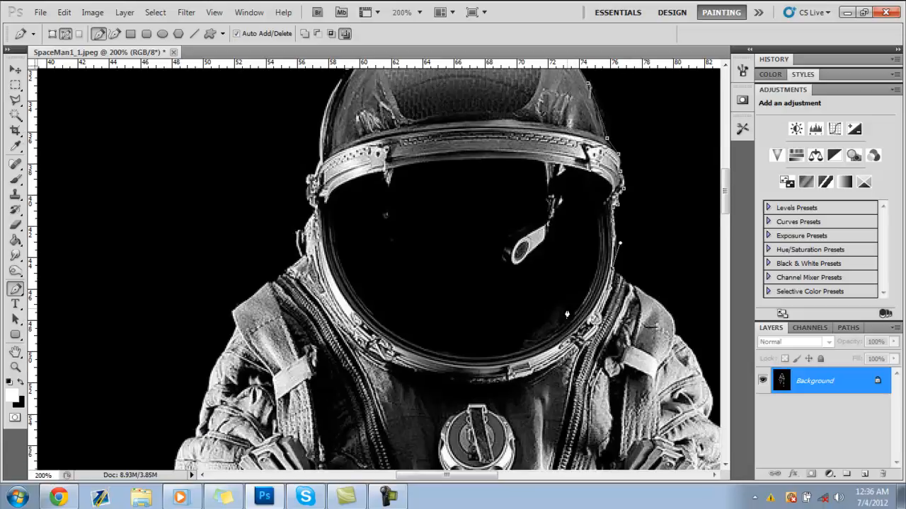
{"action": "scroll", "coordinate": [573, 308], "scroll_direction": "up", "scroll_amount": 3}
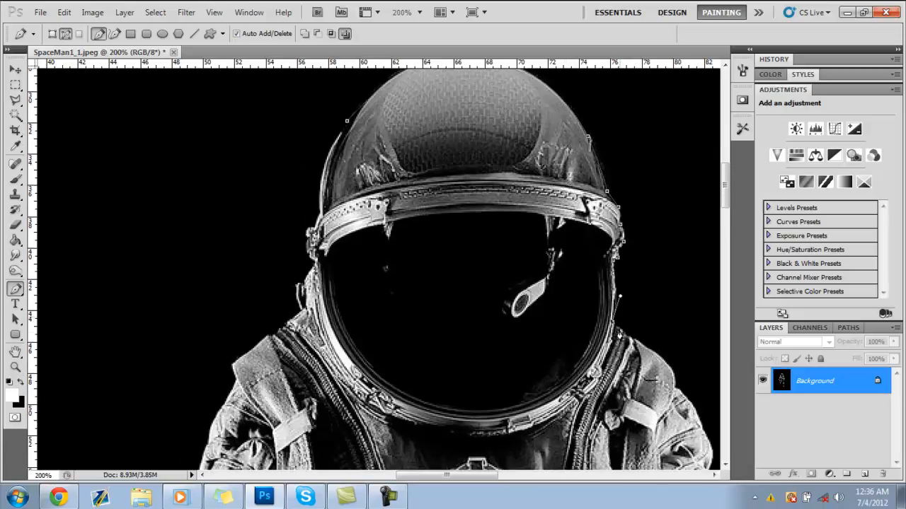
{"action": "scroll", "coordinate": [664, 397], "scroll_direction": "down", "scroll_amount": 4}
{"action": "scroll", "coordinate": [516, 398], "scroll_direction": "down", "scroll_amount": 2}
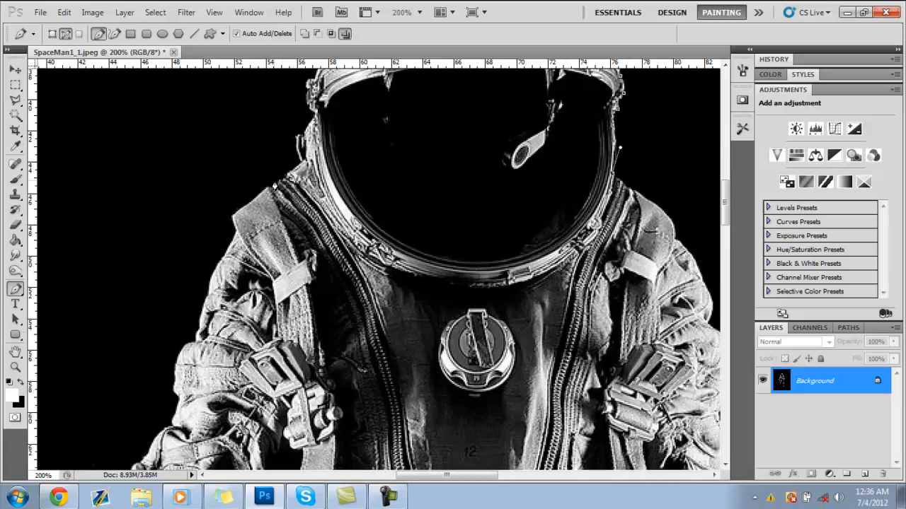
{"action": "scroll", "coordinate": [278, 198], "scroll_direction": "up", "scroll_amount": 8}
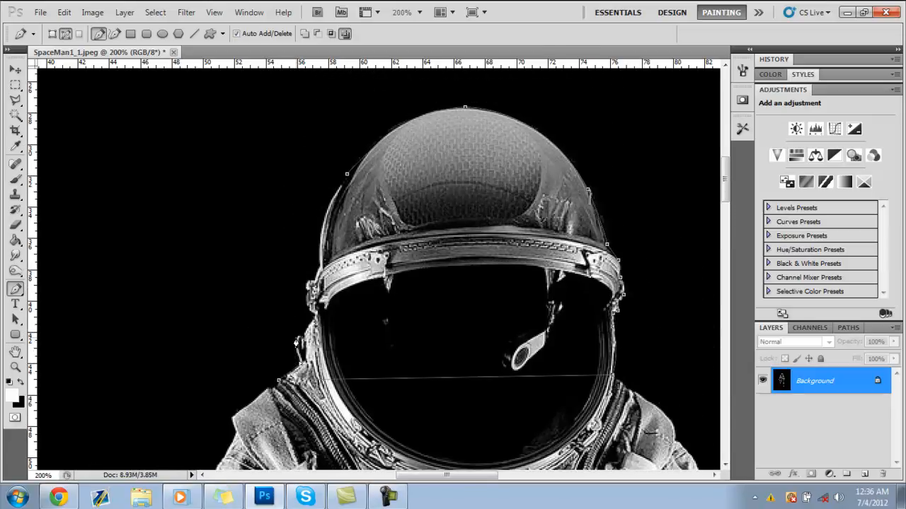
Trace the helmet's left side upward and close the path with a curve at the starting anchor
{"action": "left_click_drag", "start_coordinate": [297, 338], "coordinate": [299, 332]}
{"action": "left_click", "coordinate": [297, 339], "text": "alt"}
{"action": "left_click", "coordinate": [347, 177]}
{"action": "left_click_drag", "start_coordinate": [348, 176], "coordinate": [376, 148]}
{"action": "key", "text": "ctrl+z"}
{"action": "left_click_drag", "start_coordinate": [347, 176], "coordinate": [381, 135]}
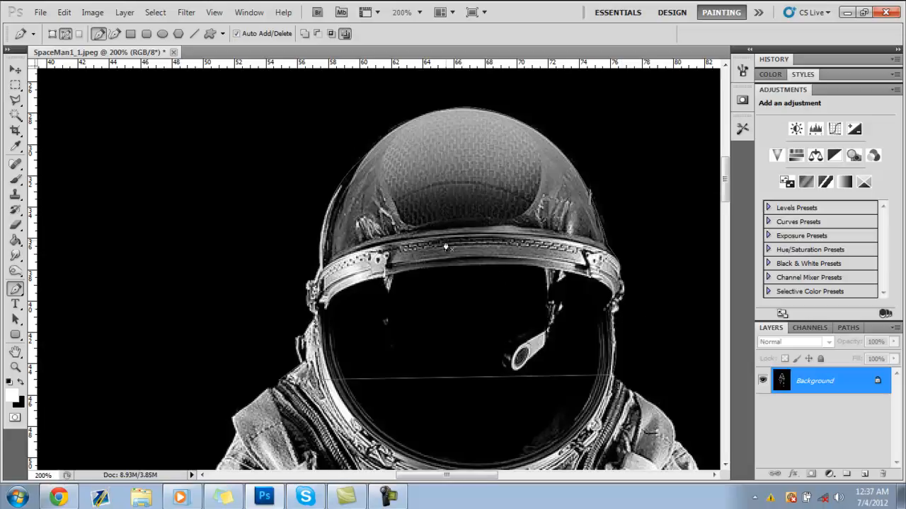
Convert the closed helmet path into a new anti-aliased selection with a feather radius of 0 pixels
{"action": "right_click", "coordinate": [447, 246]}
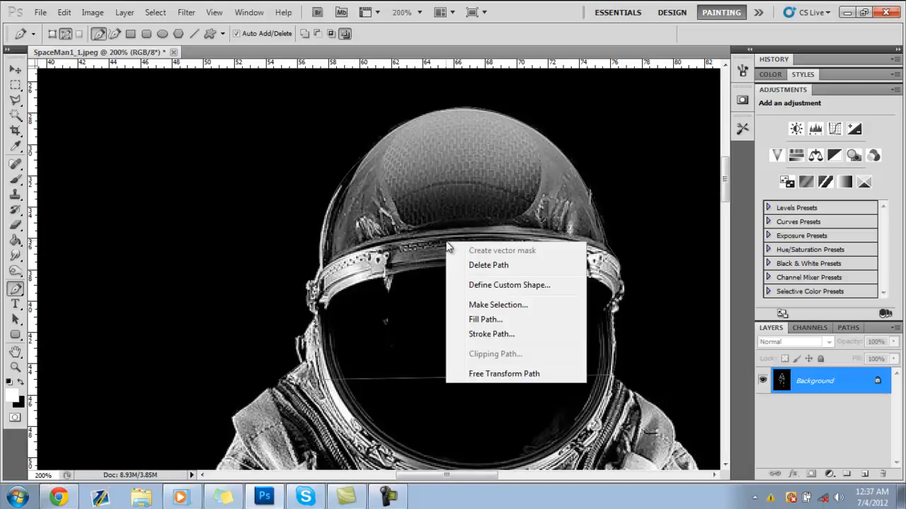
{"action": "left_click", "coordinate": [500, 305]}
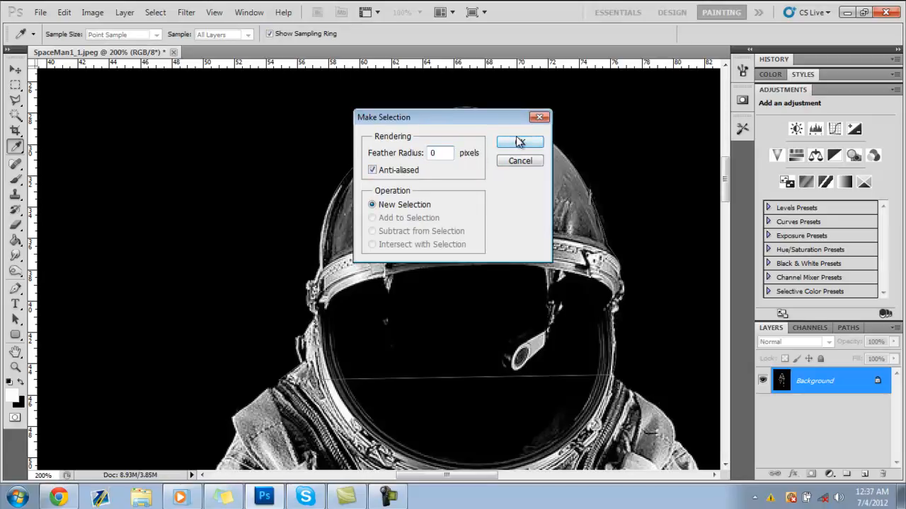
{"action": "left_click", "coordinate": [520, 142]}
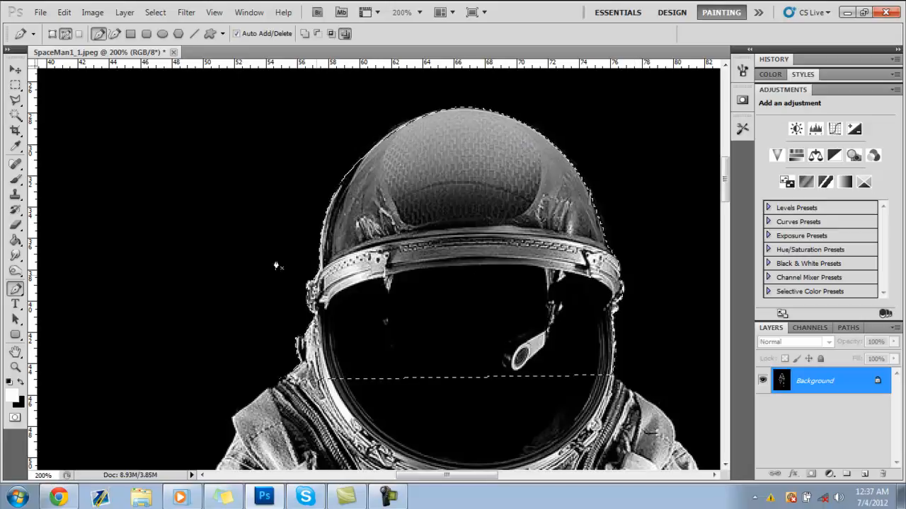
Move the selected helmet to its own layer with Layer via Cut and check the cutout with the Background temporarily hidden
{"action": "left_click", "coordinate": [15, 86]}
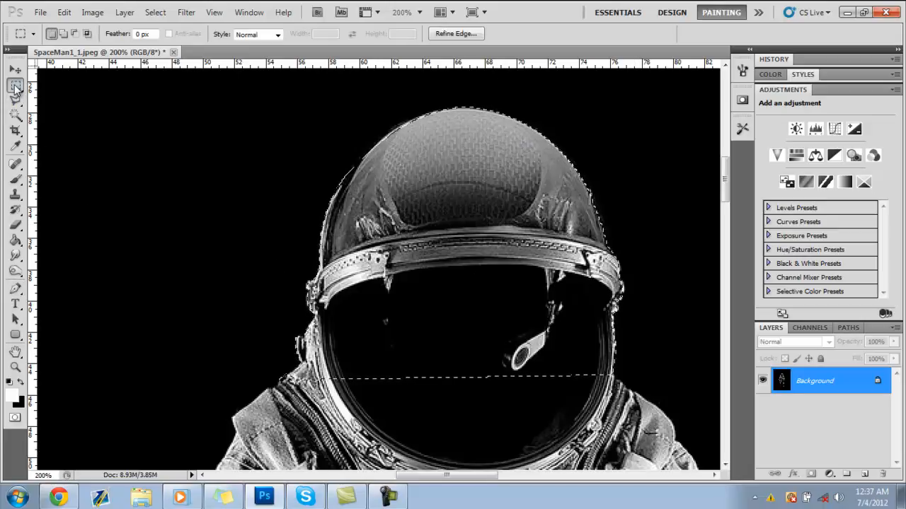
{"action": "right_click", "coordinate": [420, 271]}
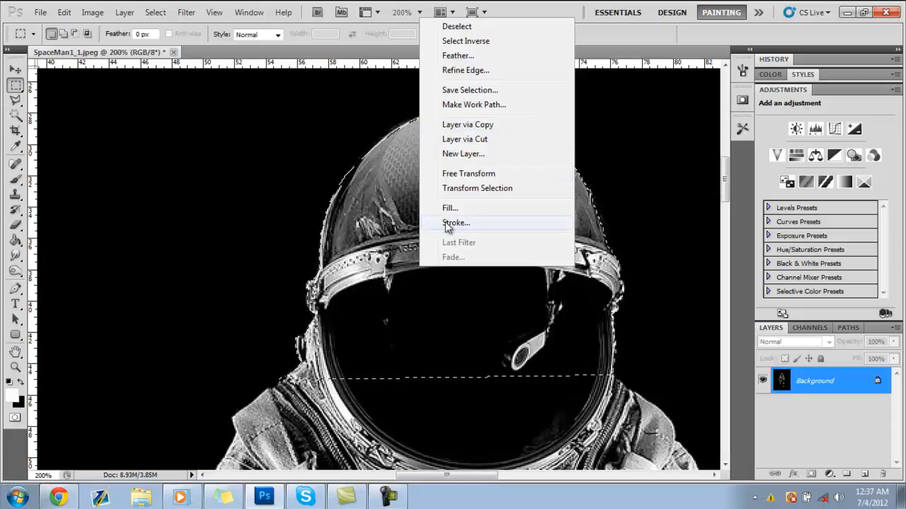
{"action": "left_click", "coordinate": [488, 140]}
{"action": "left_click", "coordinate": [761, 407]}
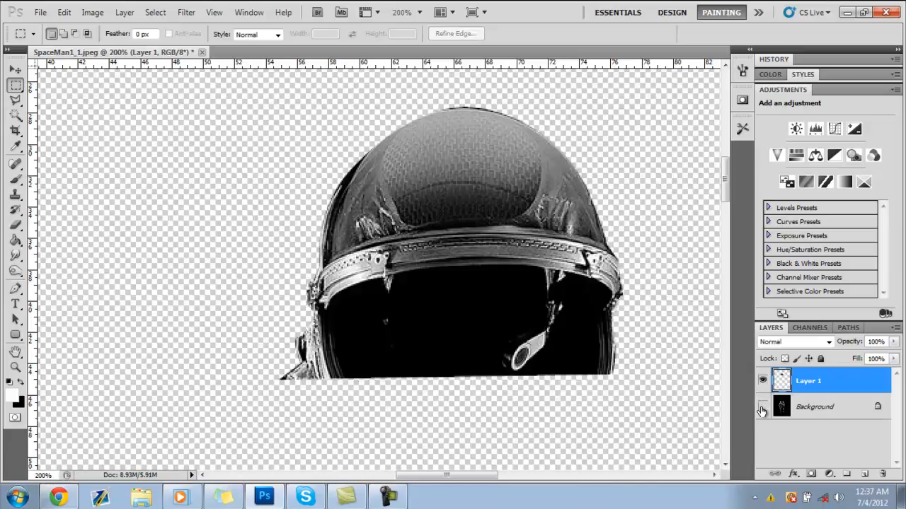
{"action": "left_click", "coordinate": [762, 408]}
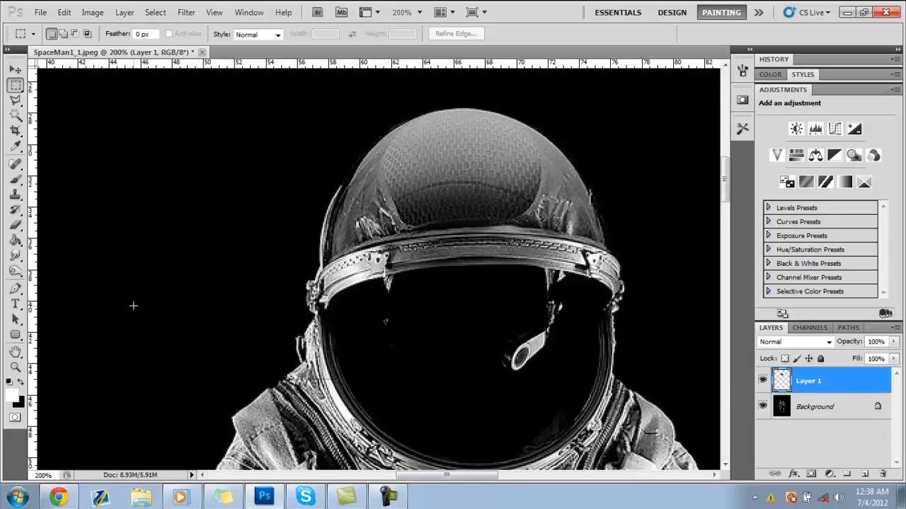
Try a curved Pen tool segment in the empty black area left of the helmet, and undo it
{"action": "left_click", "coordinate": [14, 288]}
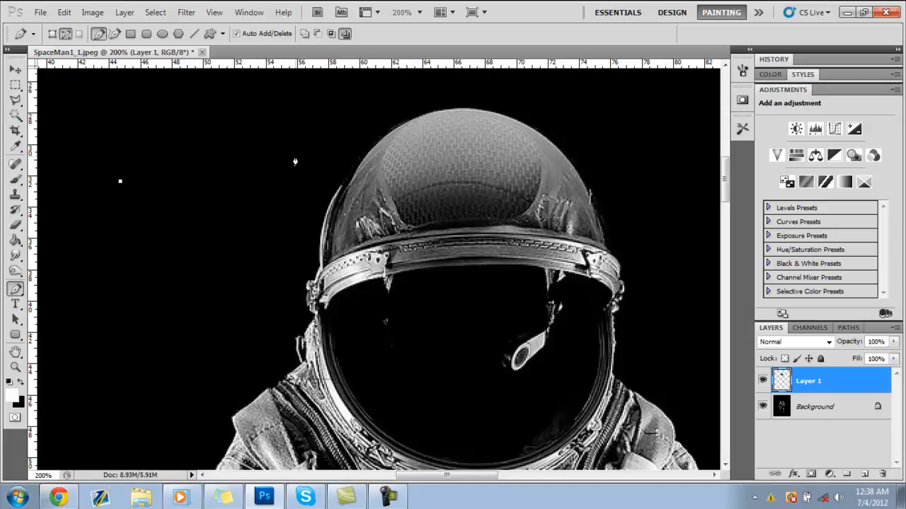
{"action": "left_click_drag", "start_coordinate": [297, 143], "coordinate": [351, 184]}
{"action": "key", "text": "ctrl+z"}
{"action": "key", "text": "ctrl+z"}
{"action": "key", "text": "ctrl+z"}
{"action": "key", "text": "ctrl+z"}
{"action": "key", "text": "ctrl+z"}
{"action": "key", "text": "ctrl+alt+z"}
{"action": "key", "text": "ctrl+alt+z"}
{"action": "key", "text": "ctrl+alt+z"}
Draw a closed seven-sided path with straight Pen tool segments in the black area left of the helmet
{"action": "scroll", "coordinate": [240, 200], "scroll_direction": "down", "scroll_amount": 5}
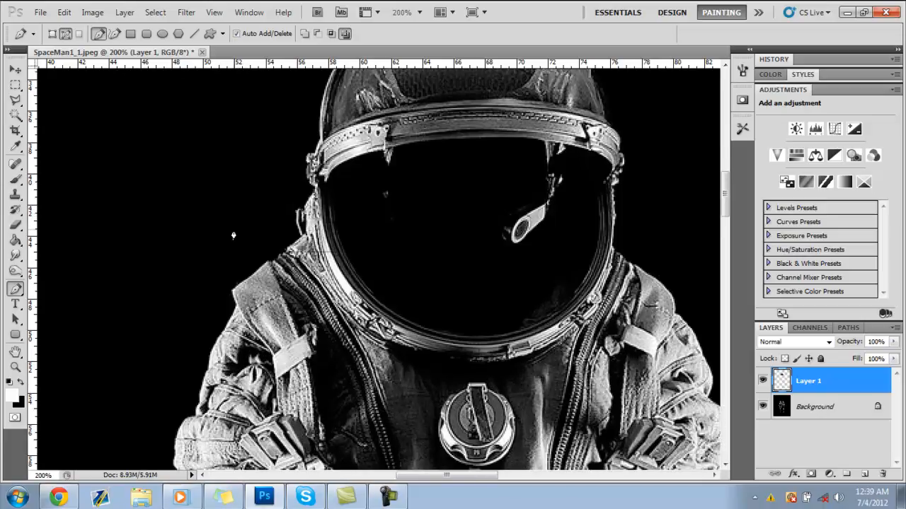
{"action": "scroll", "coordinate": [233, 236], "scroll_direction": "up", "scroll_amount": 2}
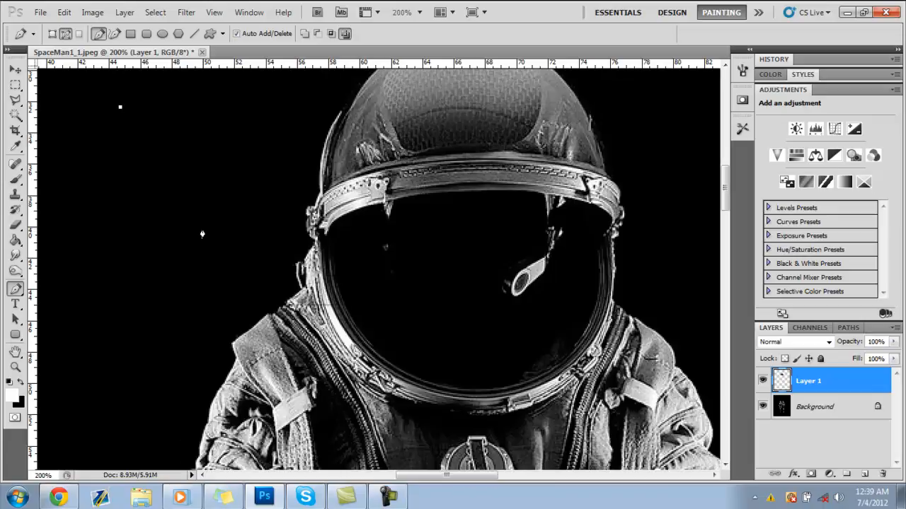
{"action": "scroll", "coordinate": [202, 234], "scroll_direction": "up", "scroll_amount": 1}
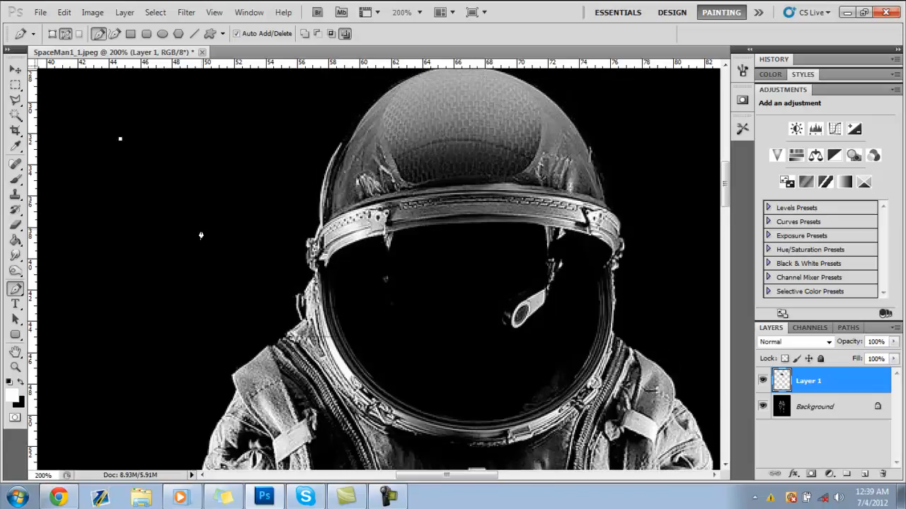
{"action": "left_click", "coordinate": [217, 112]}
{"action": "left_click", "coordinate": [259, 132]}
{"action": "left_click", "coordinate": [247, 174]}
{"action": "left_click", "coordinate": [210, 203]}
{"action": "left_click", "coordinate": [142, 206]}
{"action": "left_click", "coordinate": [101, 196]}
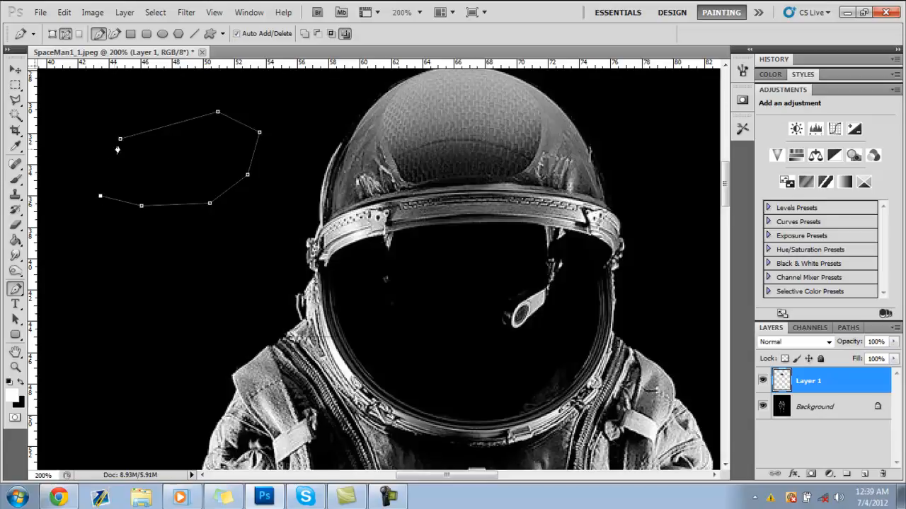
{"action": "left_click", "coordinate": [119, 140]}
Convert the seven-sided path into a new anti-aliased selection with a feather radius of 0 pixels
{"action": "right_click", "coordinate": [156, 158]}
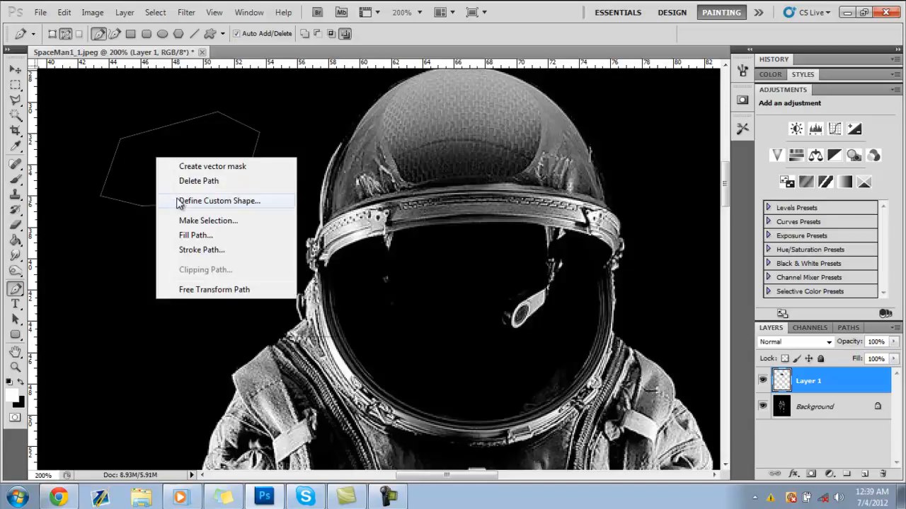
{"action": "left_click", "coordinate": [228, 225]}
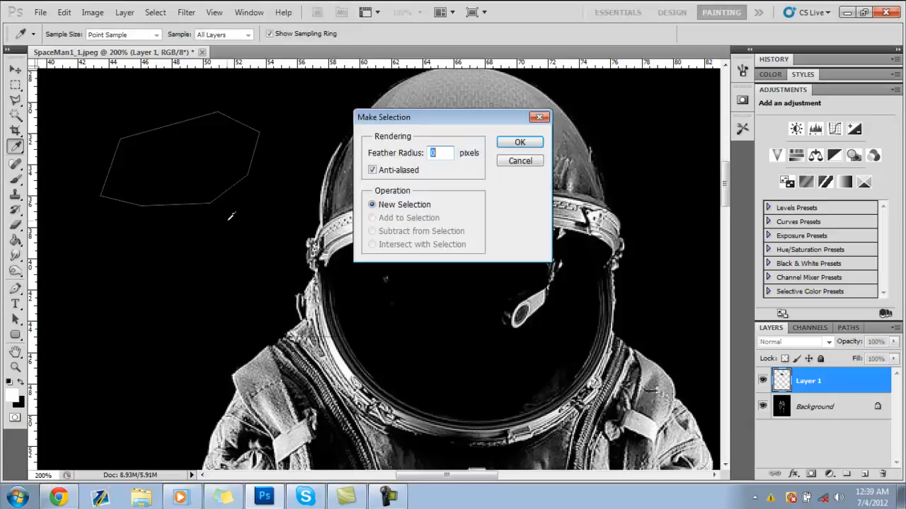
{"action": "left_click", "coordinate": [520, 142]}
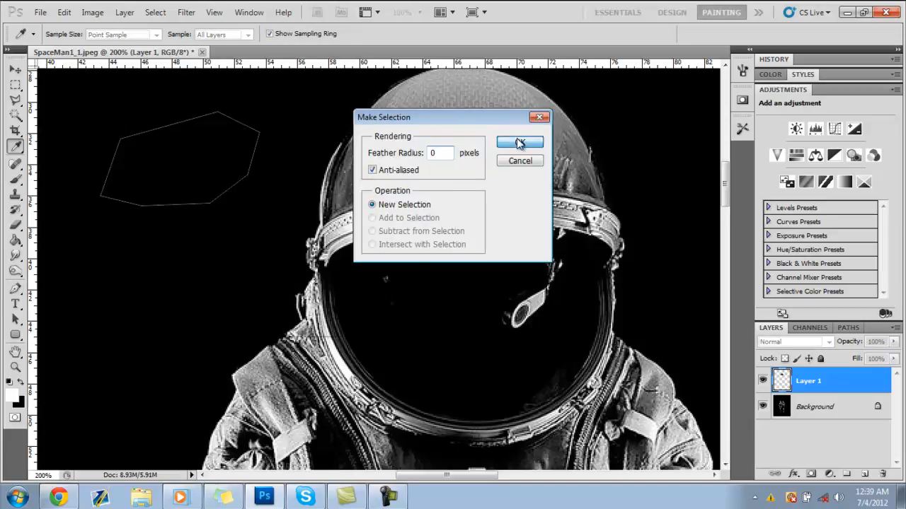
With the Rectangular Marquee tool, review the commands available for the selection, including Layer via Copy and Layer via Cut, without applying any
{"action": "left_click", "coordinate": [16, 85]}
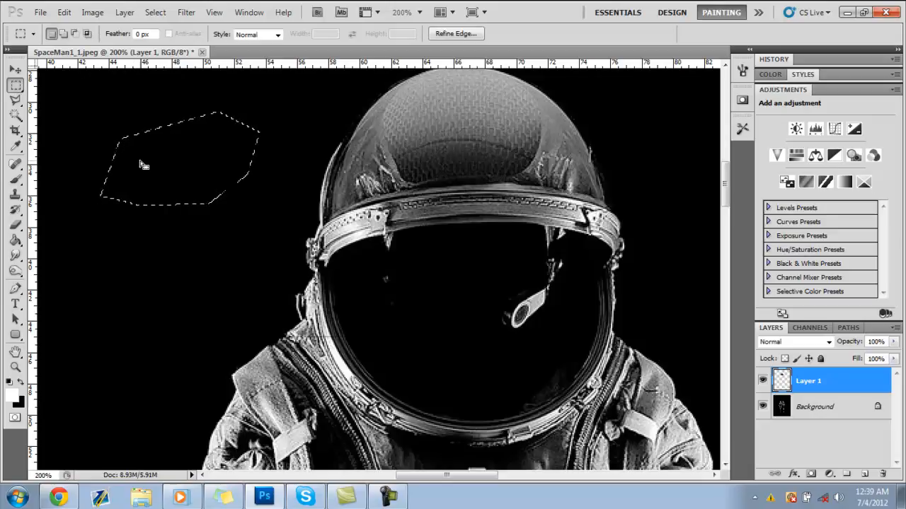
{"action": "right_click", "coordinate": [181, 176]}
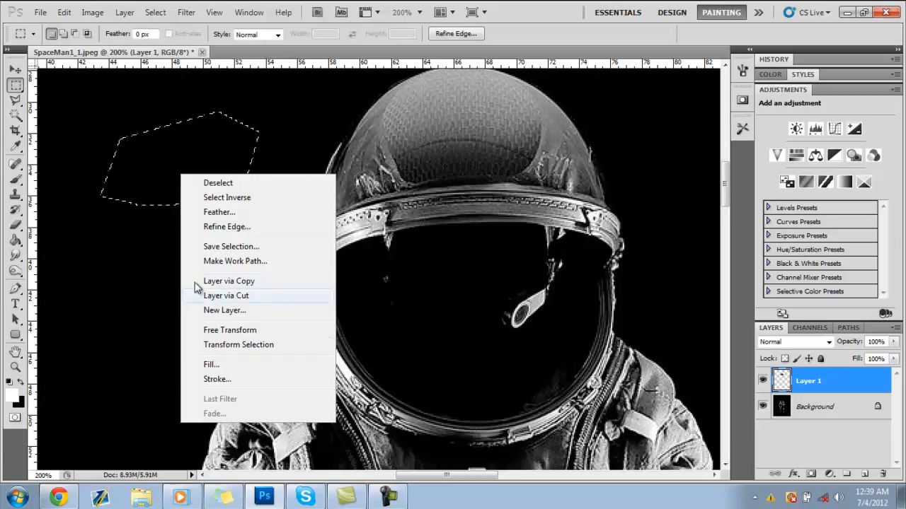
{"action": "left_click", "coordinate": [153, 180]}
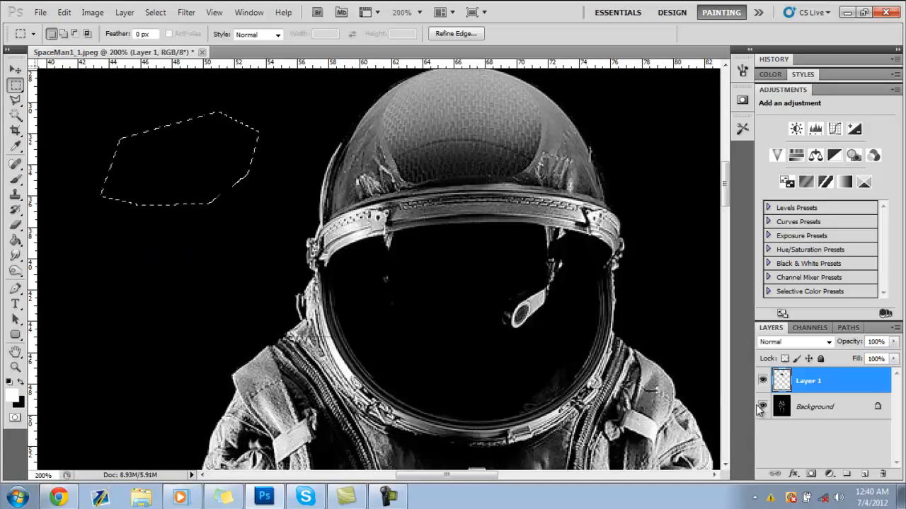
{"action": "right_click", "coordinate": [197, 175]}
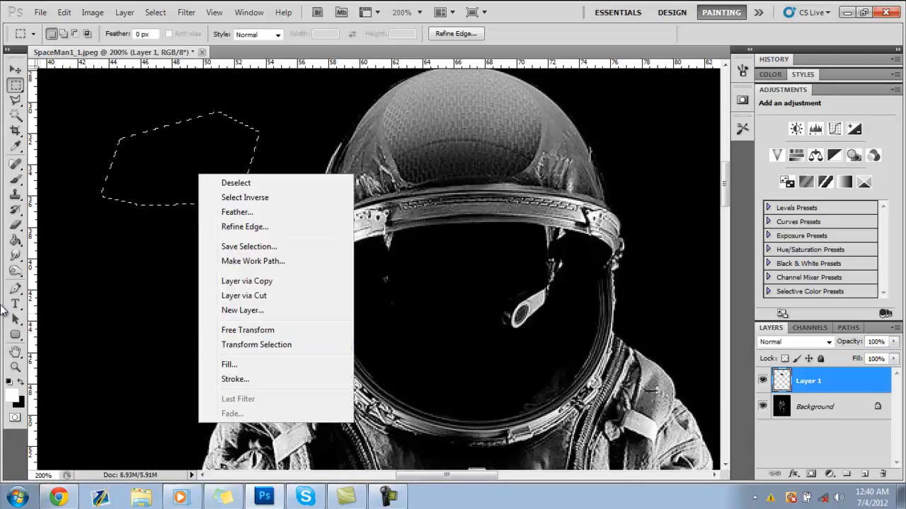
{"action": "left_click", "coordinate": [15, 291]}
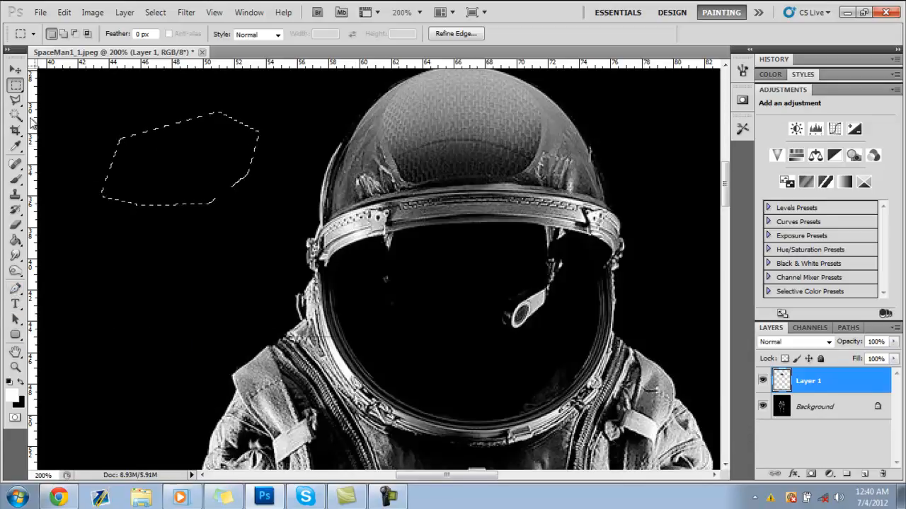